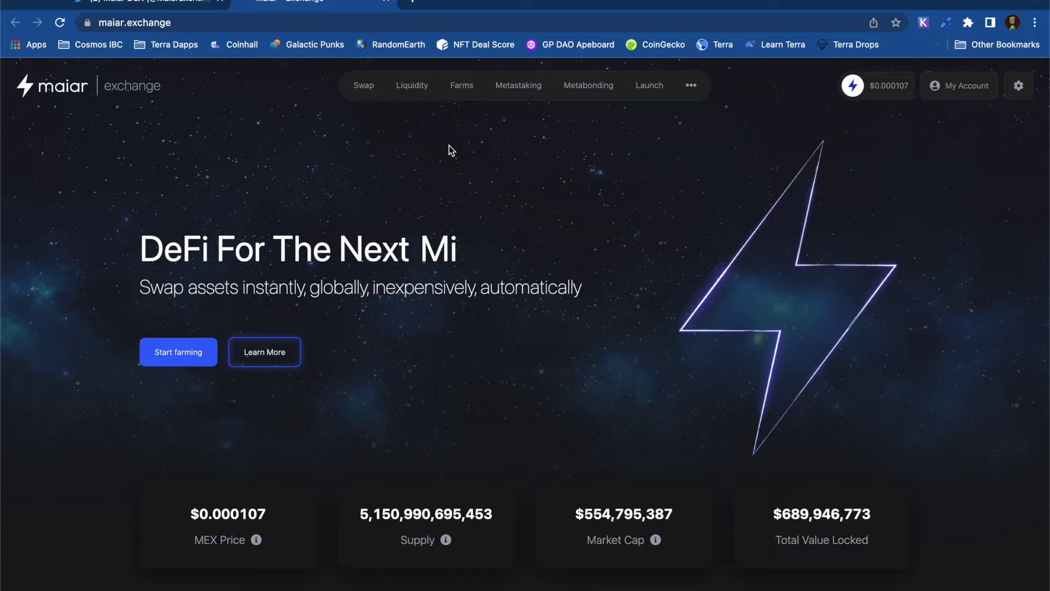
# - Review the EGLD-USDC farm's APR breakdown in Farms, then start getting EGLDUSDC LP tokens via Swap
pyautogui.click(462, 85)
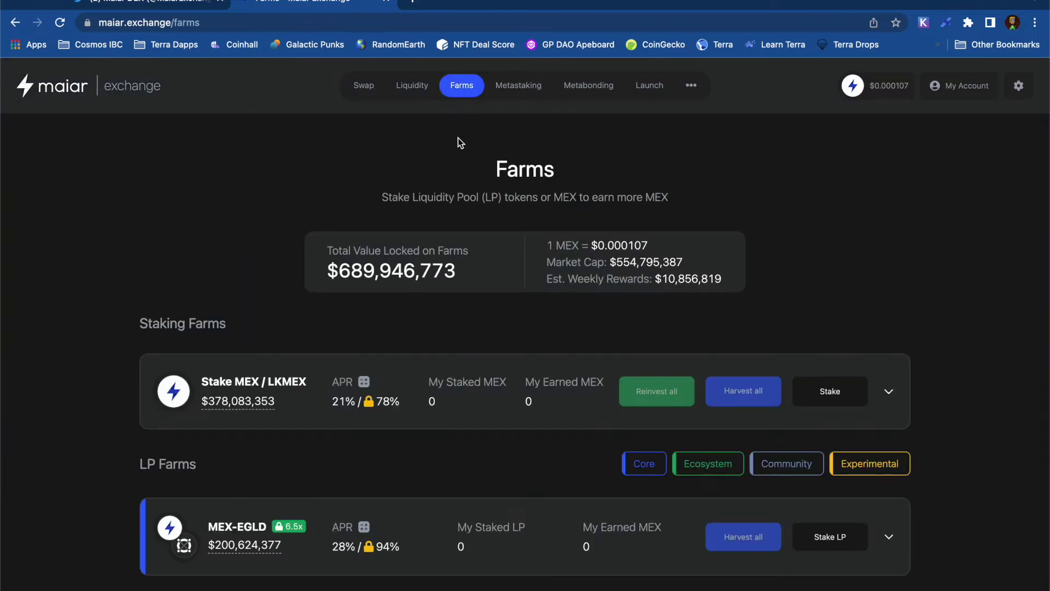
pyautogui.scroll(-4, 458, 147)
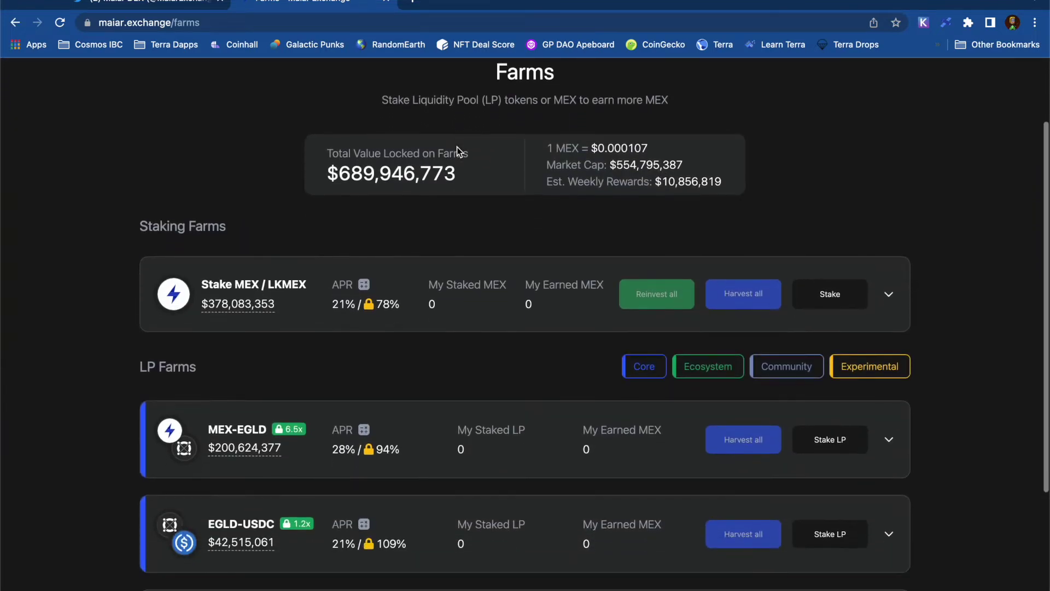
pyautogui.scroll(-2, 457, 147)
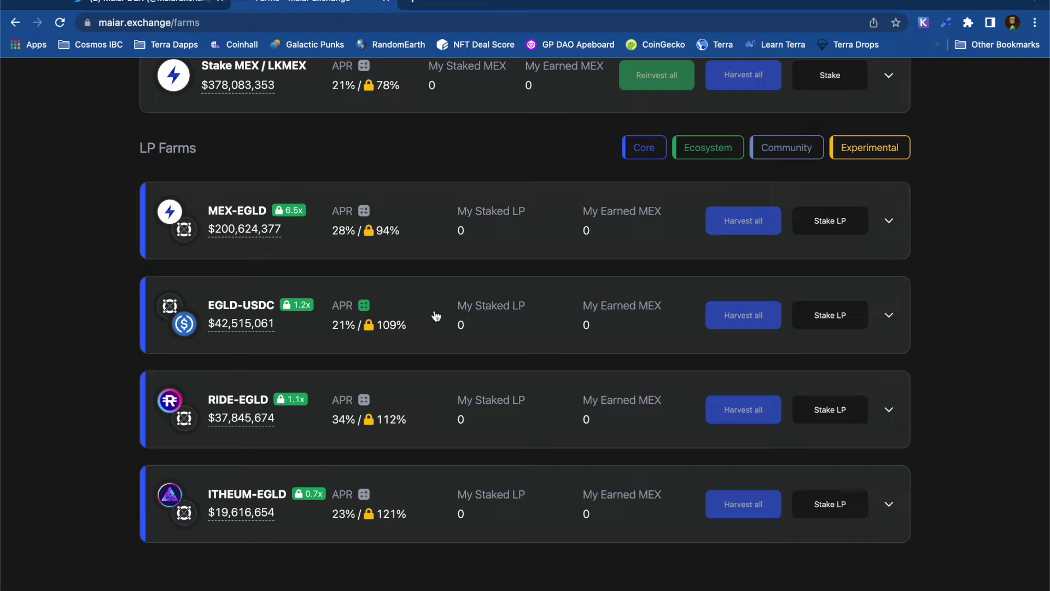
pyautogui.click(436, 316)
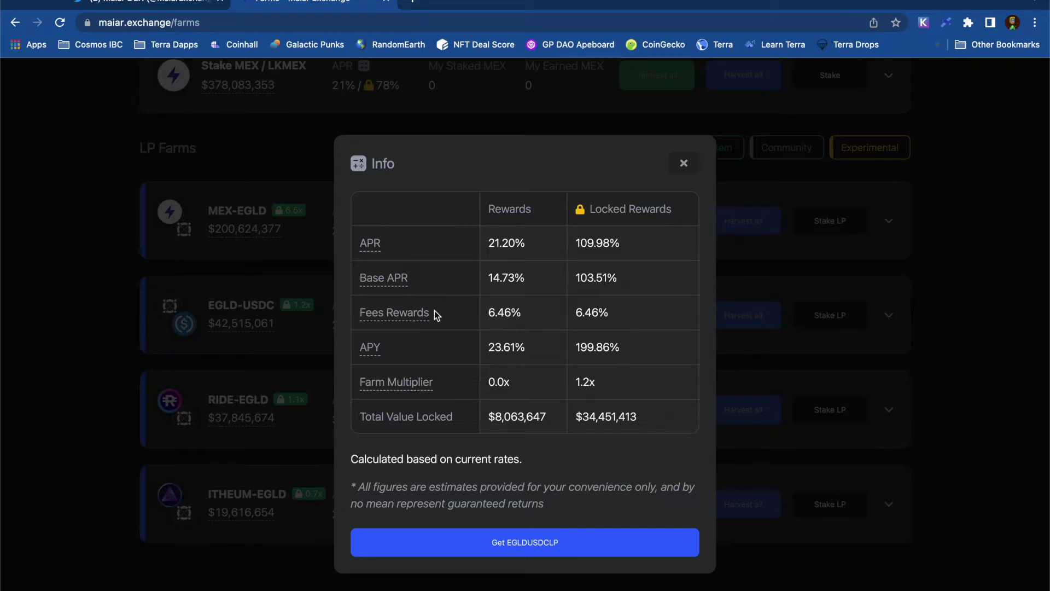
pyautogui.click(478, 545)
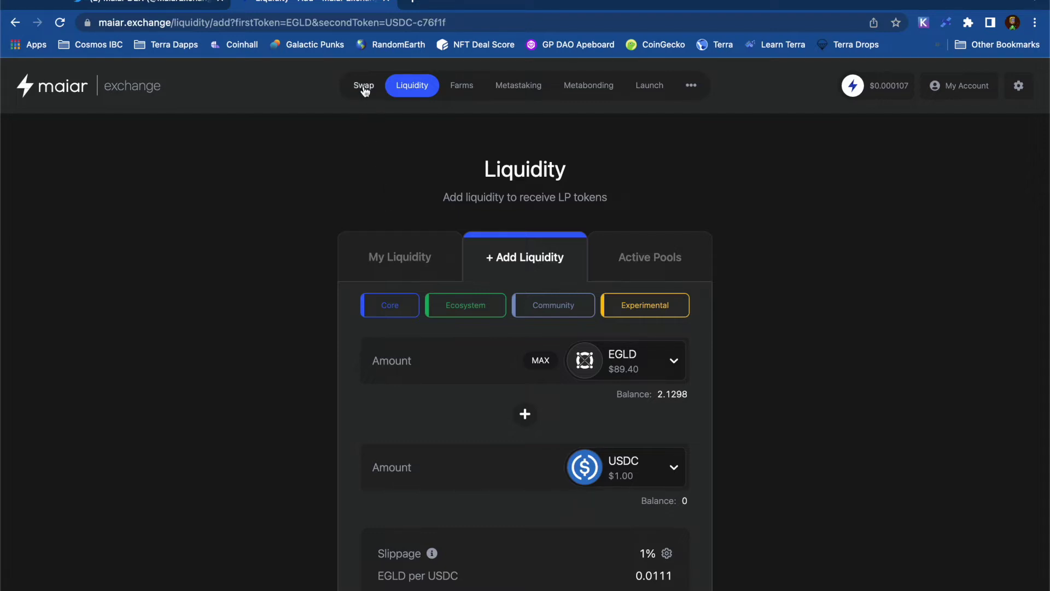
pyautogui.click(364, 88)
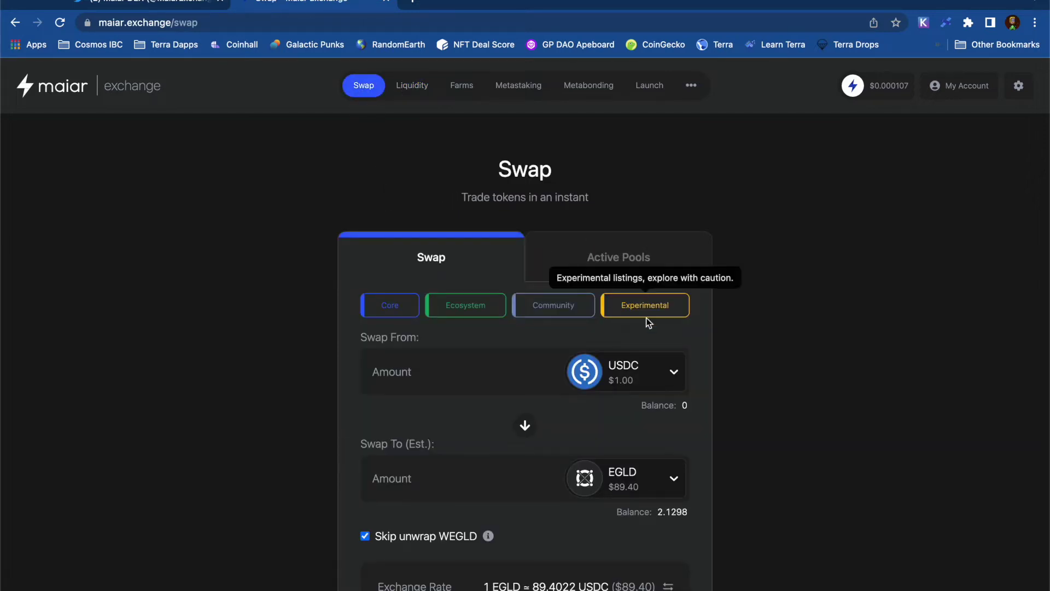
# - Reverse the swap to EGLD→USDC, enter 1.01 EGLD, and bring up the swap confirmation
pyautogui.click(527, 428)
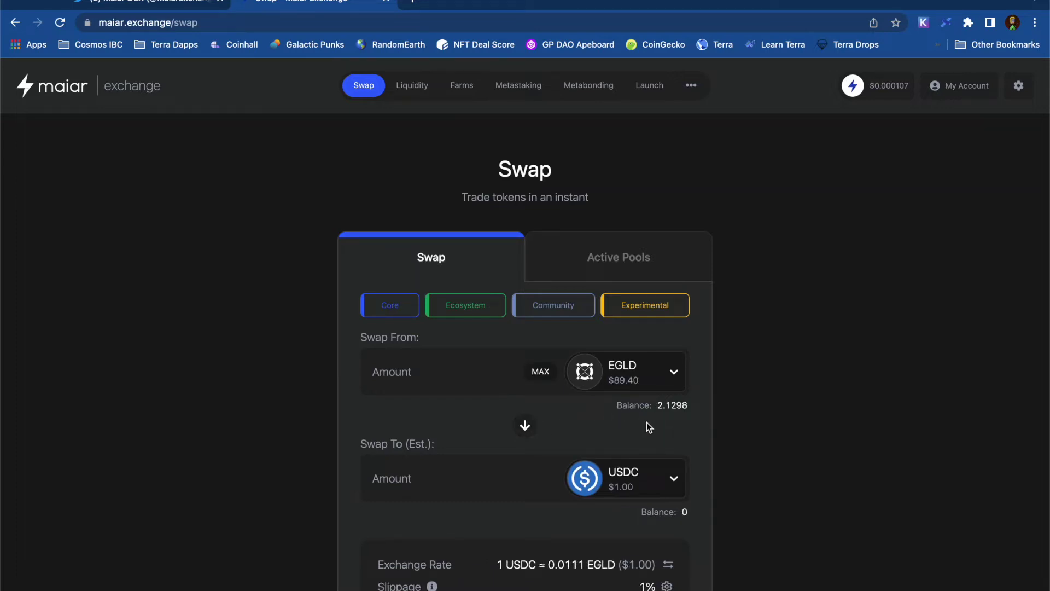
pyautogui.click(516, 374)
pyautogui.write('1.01')
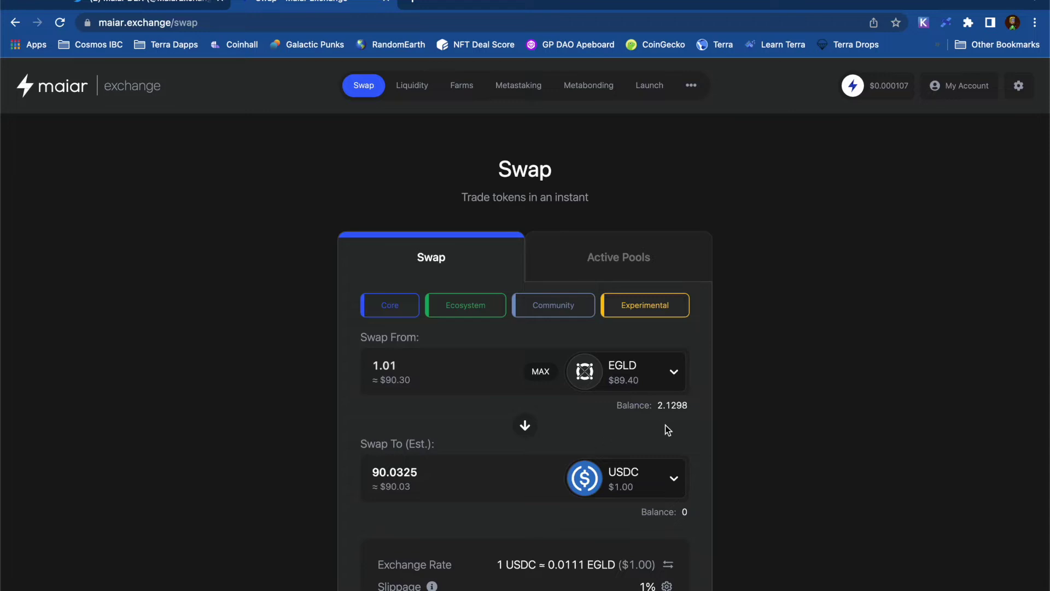
pyautogui.scroll(-3, 665, 425)
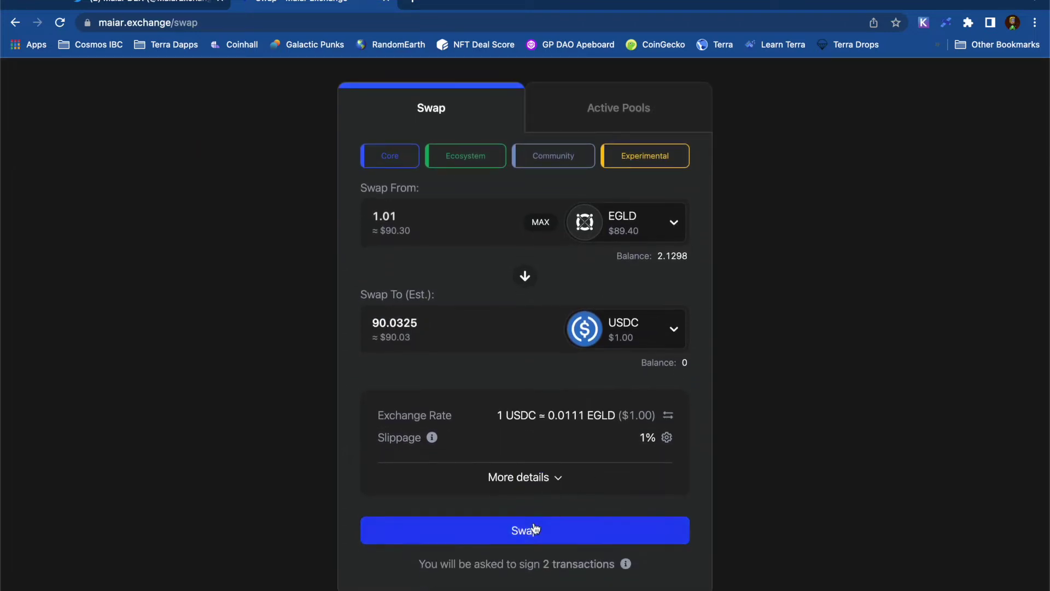
pyautogui.click(530, 532)
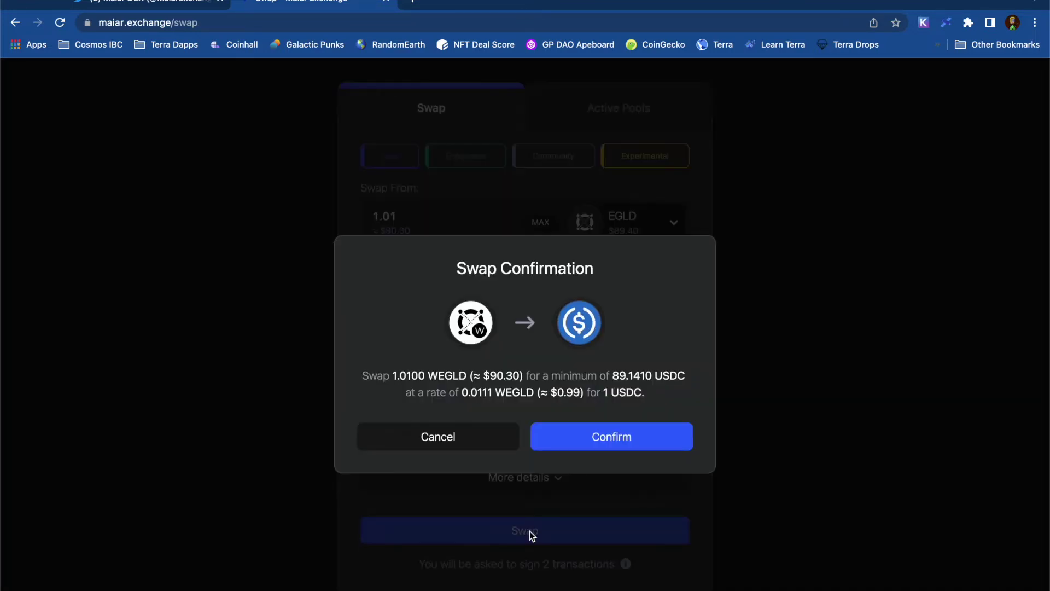
# - Confirm and sign the 1.01 EGLD to USDC swap
pyautogui.click(610, 441)
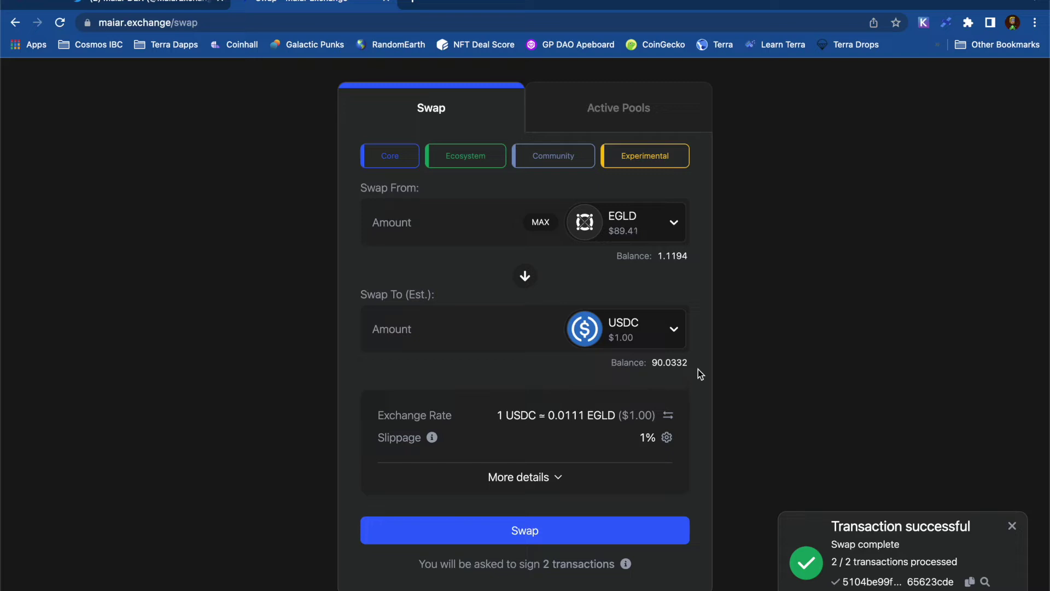
pyautogui.scroll(1, 766, 290)
# - Expand the EGLD-USDC pool under Active Pools and open its + Add liquidity form
pyautogui.click(635, 132)
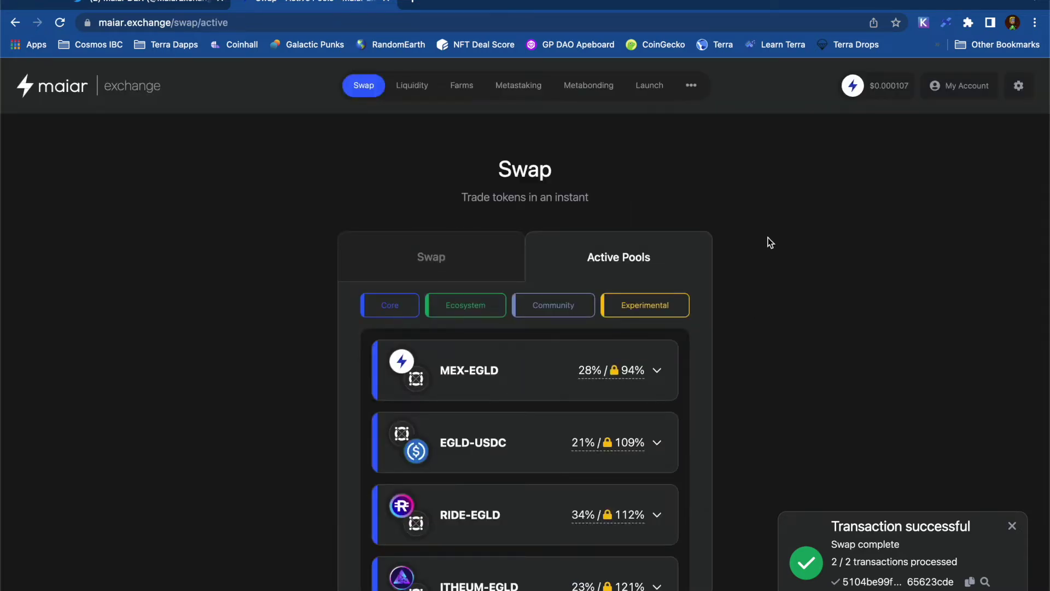
pyautogui.scroll(-8, 768, 239)
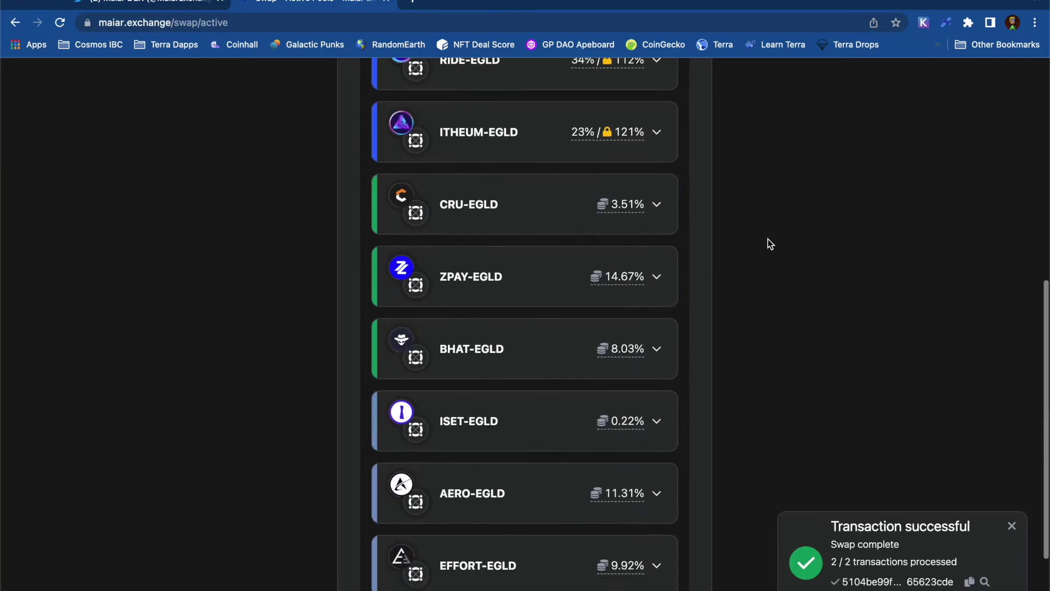
pyautogui.scroll(7, 768, 241)
pyautogui.click(534, 214)
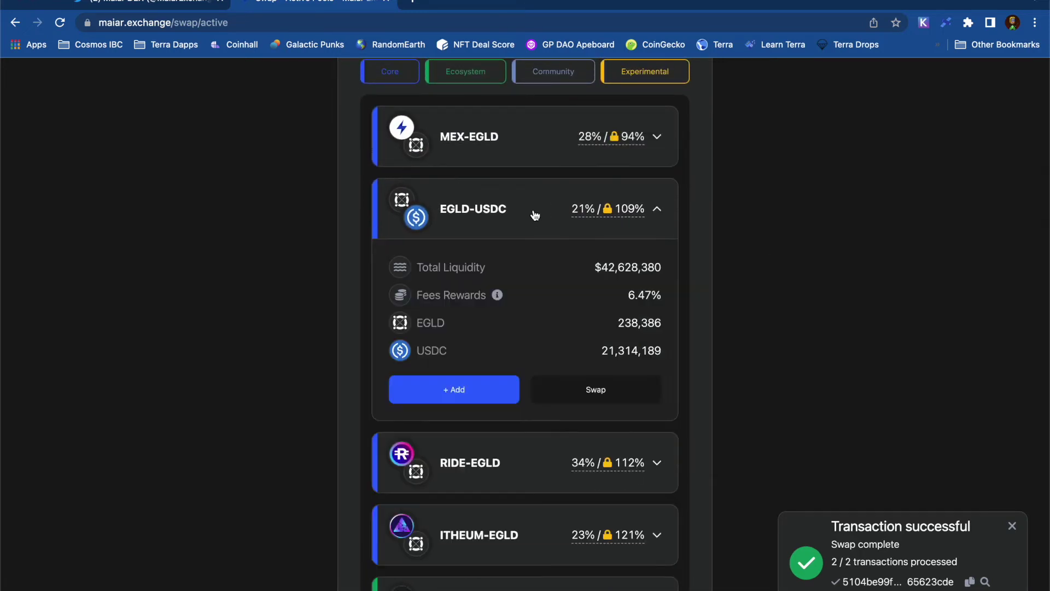
pyautogui.click(472, 391)
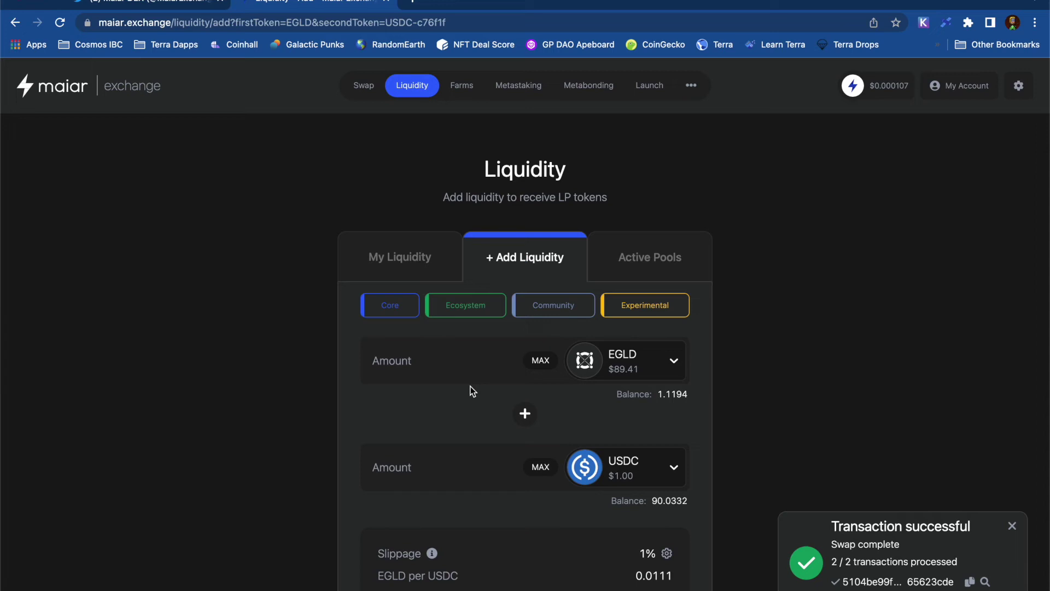
# - Deposit the full 90.0332 USDC with matching 1.0069 EGLD as liquidity and confirm
pyautogui.click(539, 468)
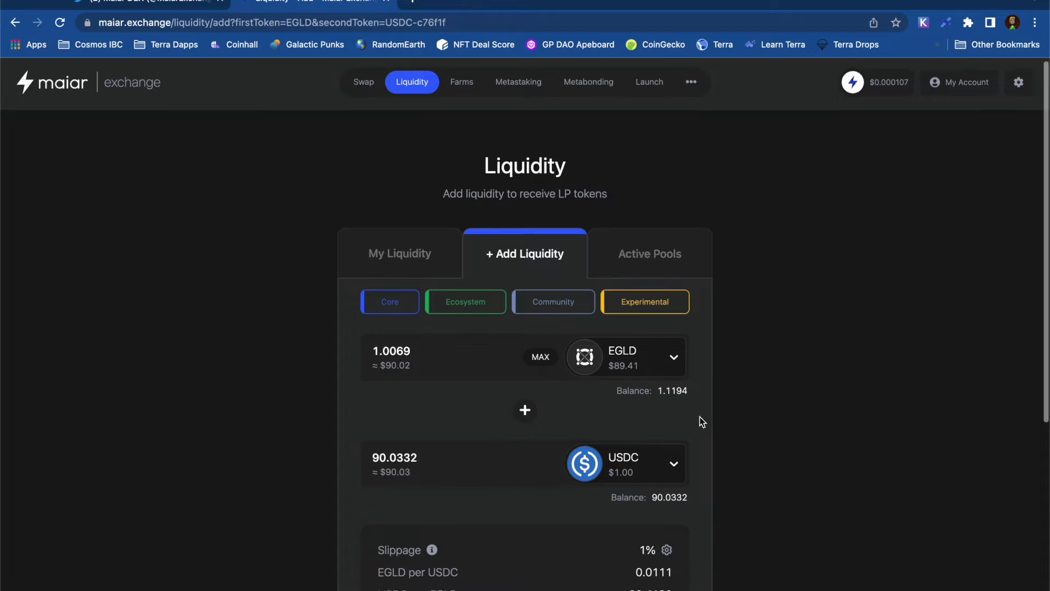
pyautogui.scroll(-6, 702, 422)
pyautogui.click(534, 463)
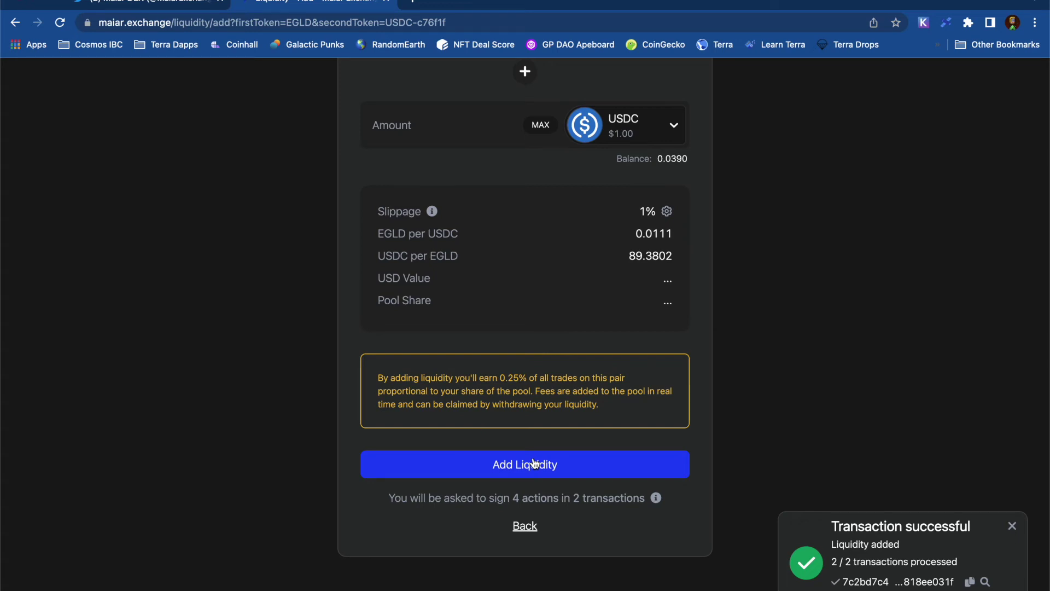
pyautogui.scroll(6, 535, 463)
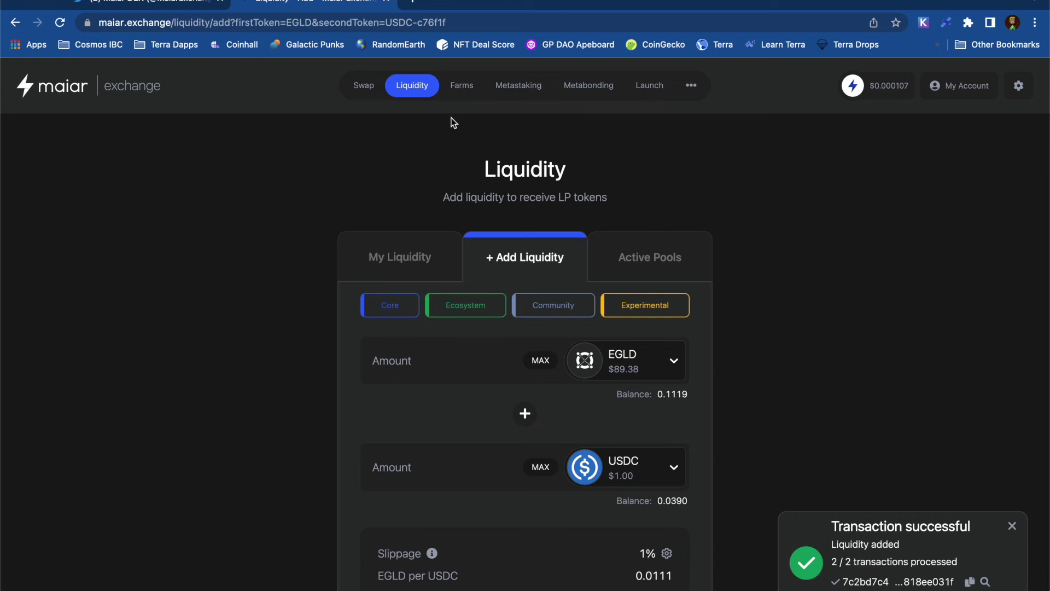
# - Return to Farms and expand the EGLD-USDC farm row
pyautogui.click(461, 86)
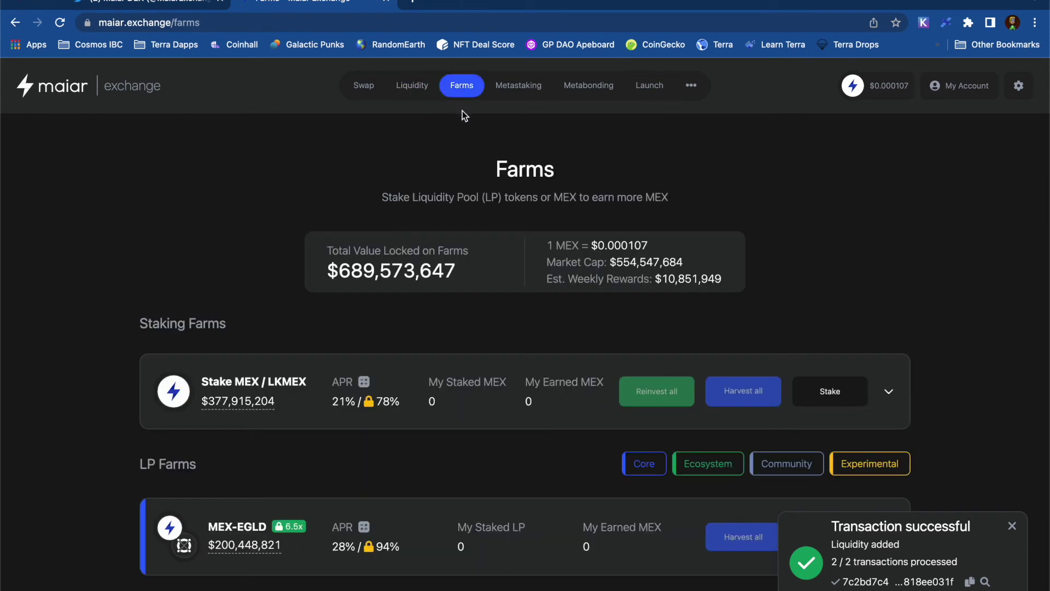
pyautogui.scroll(-3, 294, 151)
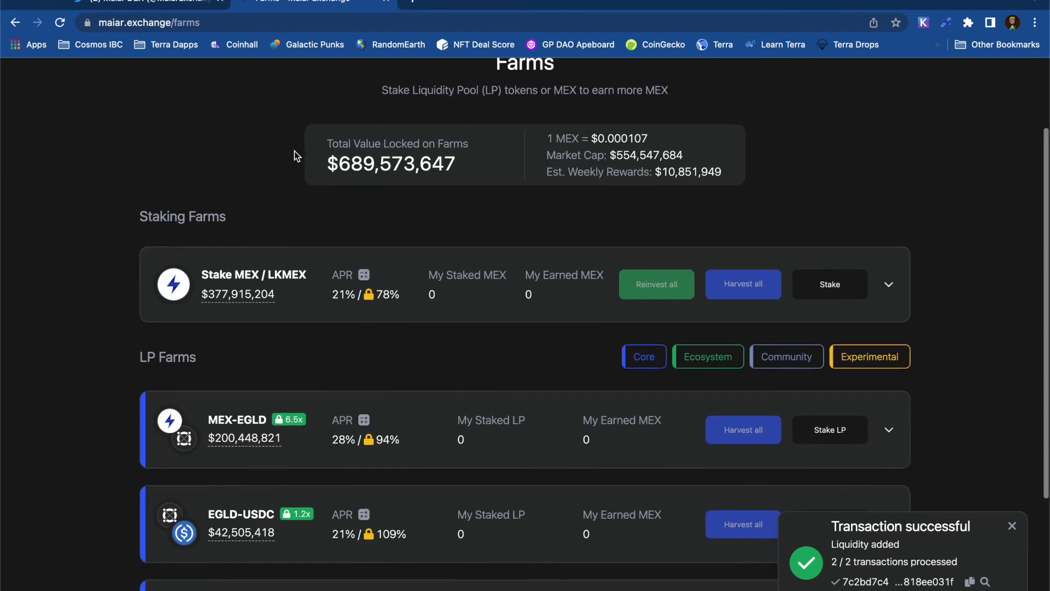
pyautogui.scroll(-2, 294, 151)
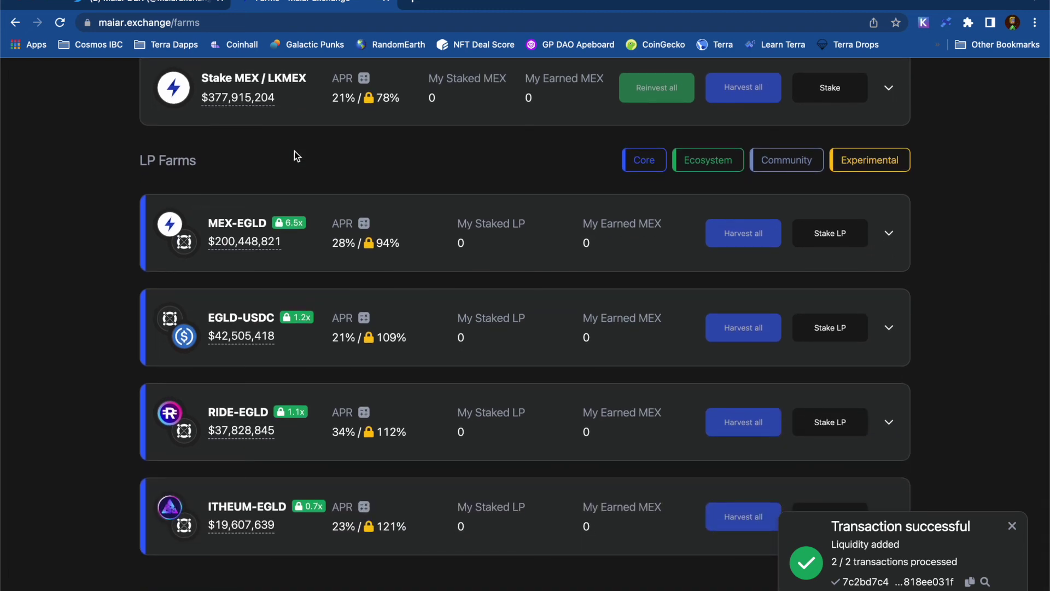
pyautogui.click(889, 327)
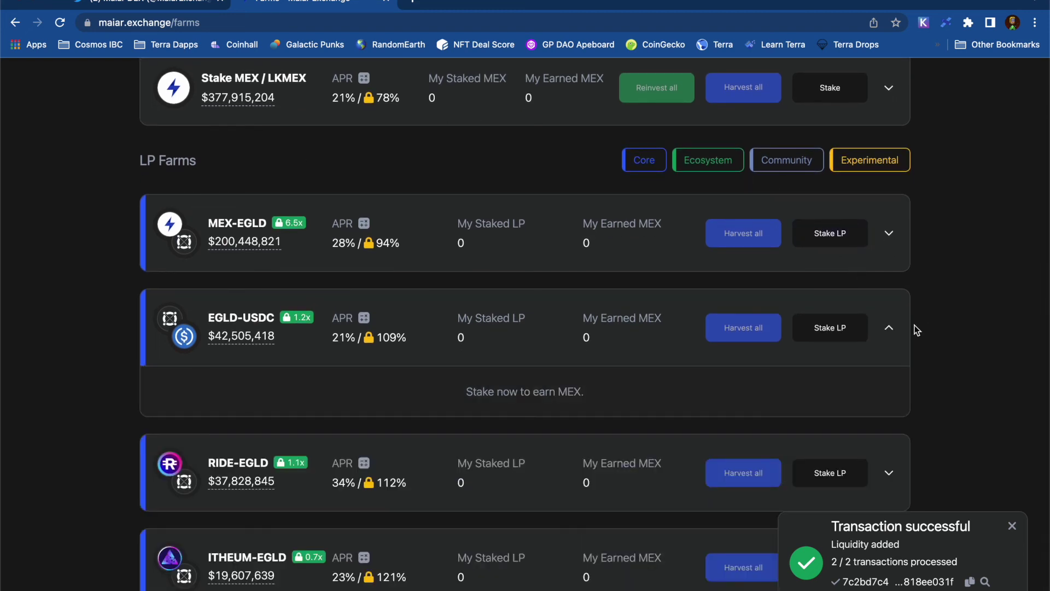
# - Stake the full EGLDUSDC LP balance in the EGLD-USDC farm with Lock rewards unchecked
pyautogui.click(830, 328)
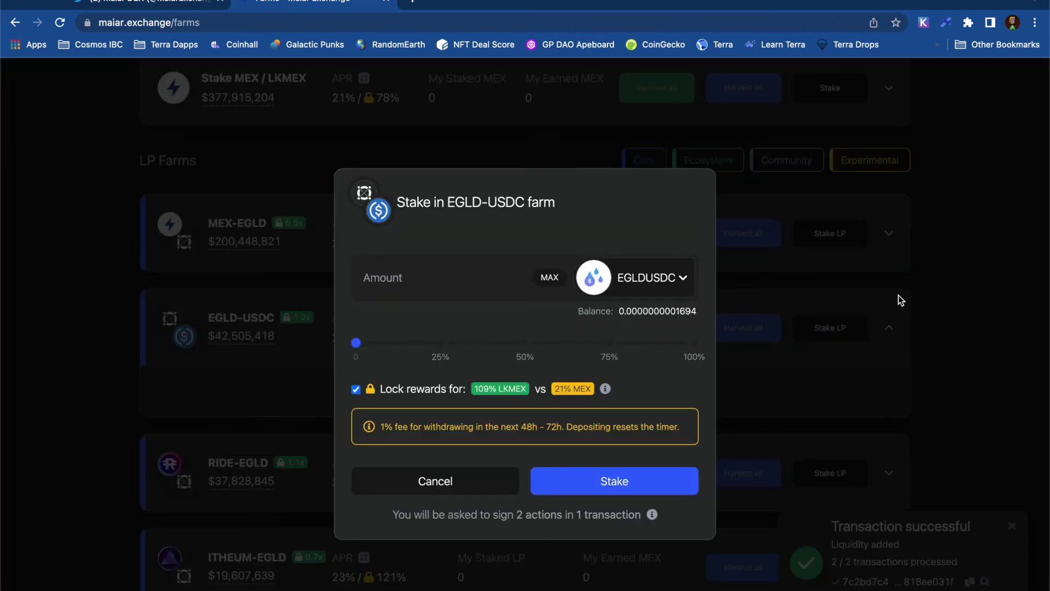
pyautogui.click(552, 278)
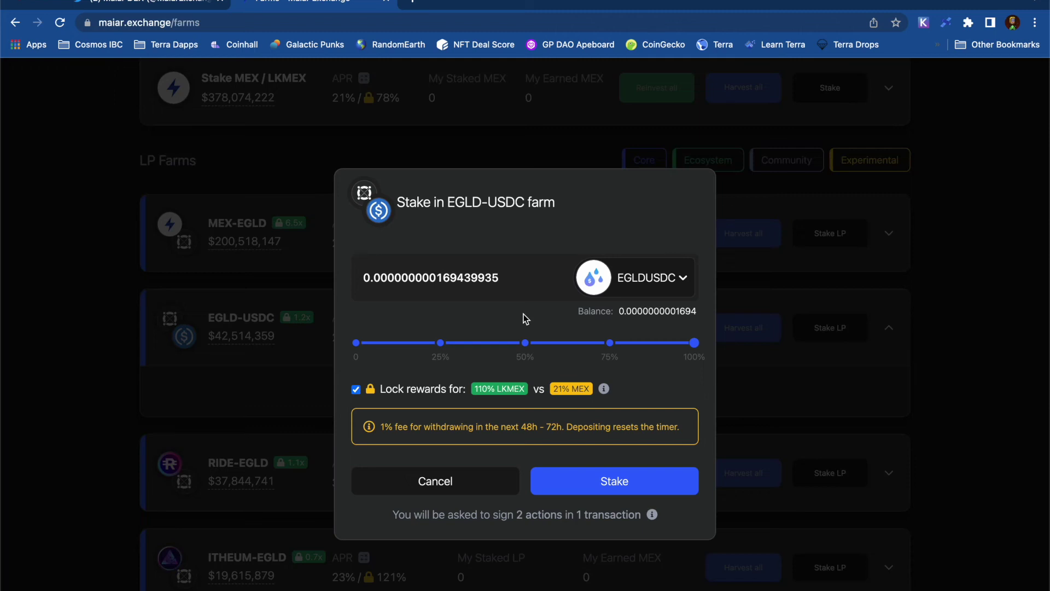
pyautogui.moveTo(604, 390)
pyautogui.click(357, 391)
pyautogui.click(609, 484)
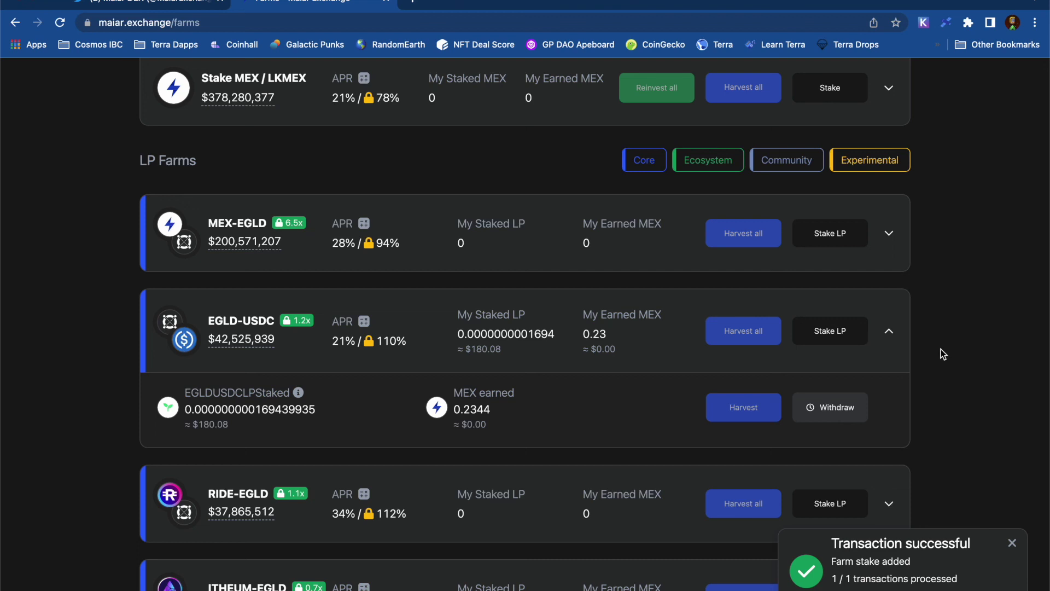
# - Collapse the EGLD-USDC farm row, showing its staked LP and earned MEX
pyautogui.click(481, 364)
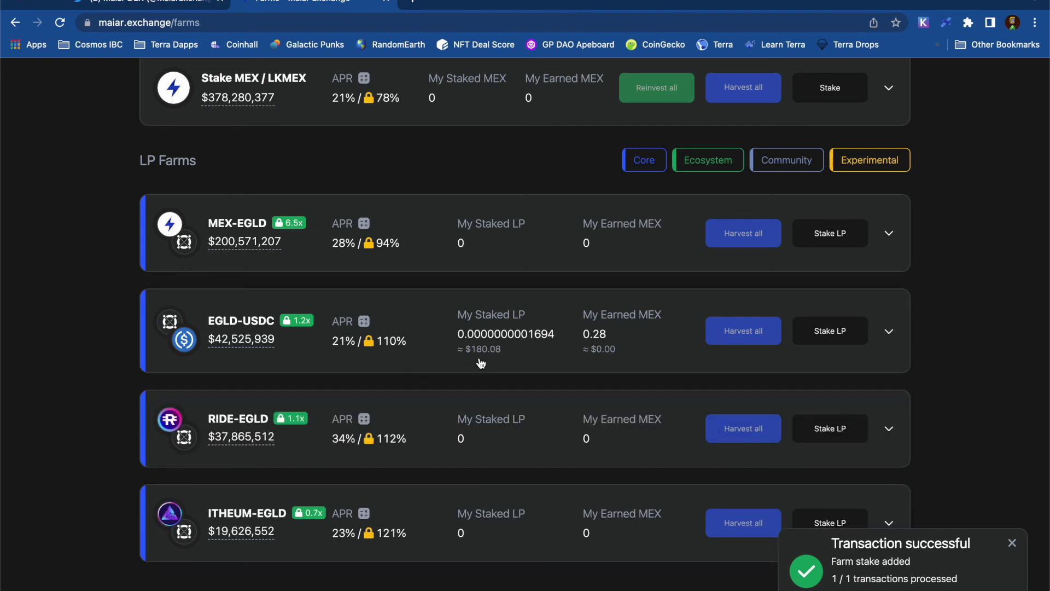